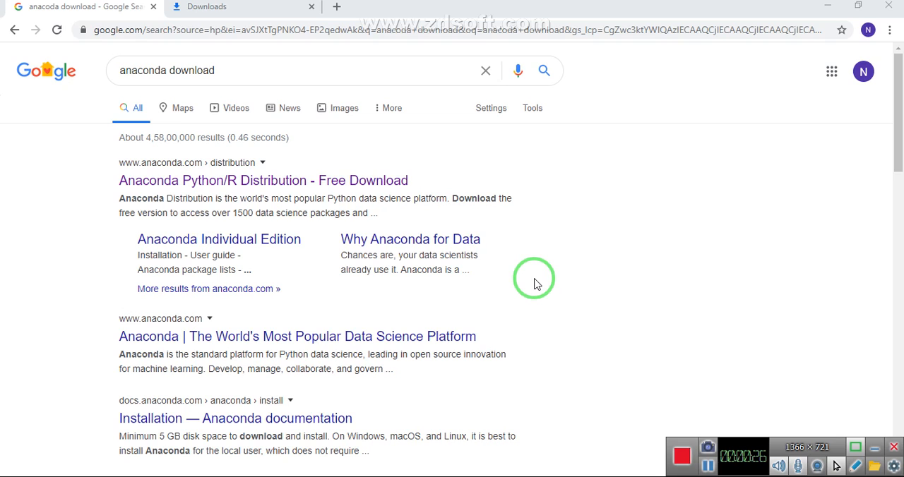
Step: Open google.com in a new browser tab and search for "download anaconda"
{"action": "left_click", "coordinate": [338, 8]}
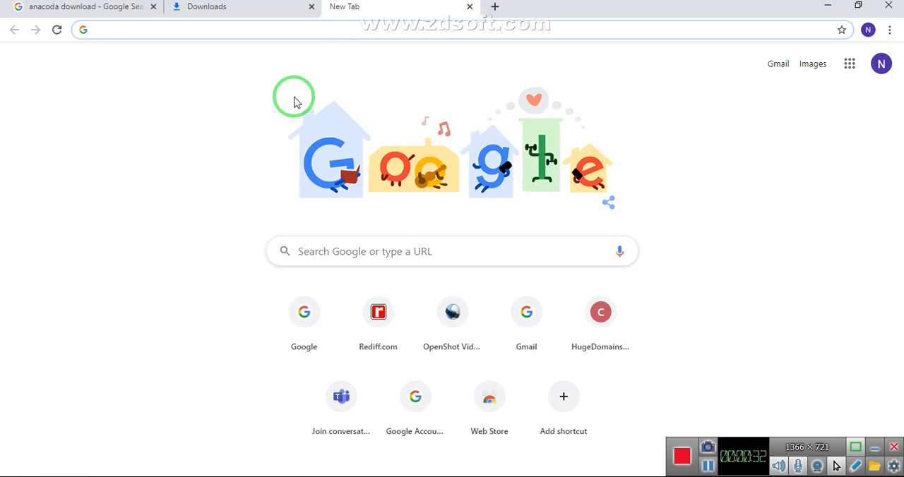
{"action": "type", "text": "google.com"}
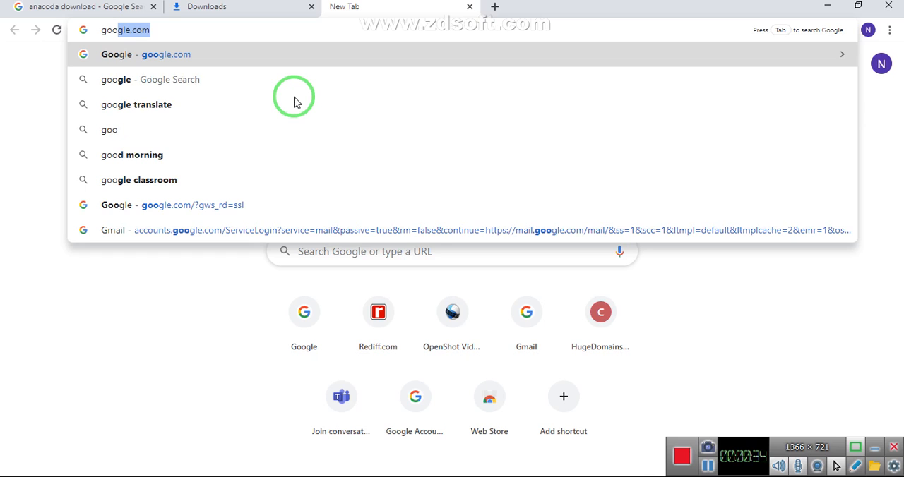
{"action": "key", "text": "Return"}
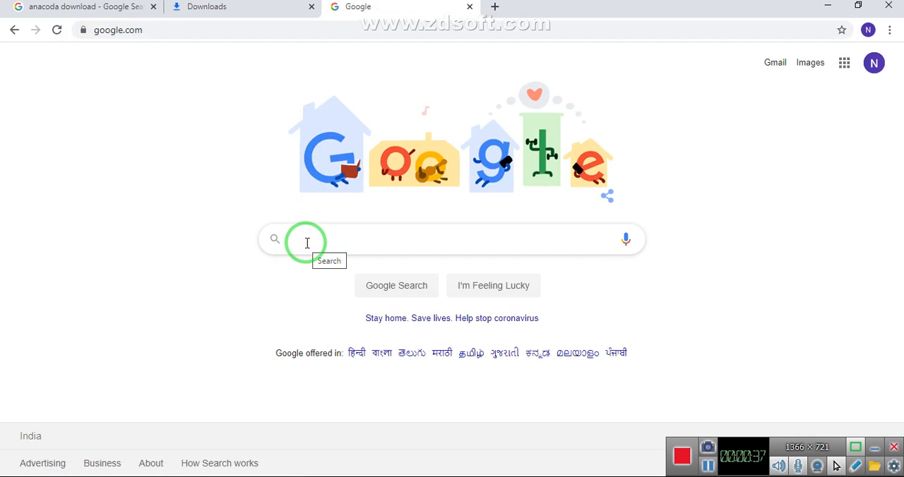
{"action": "type", "text": "download"}
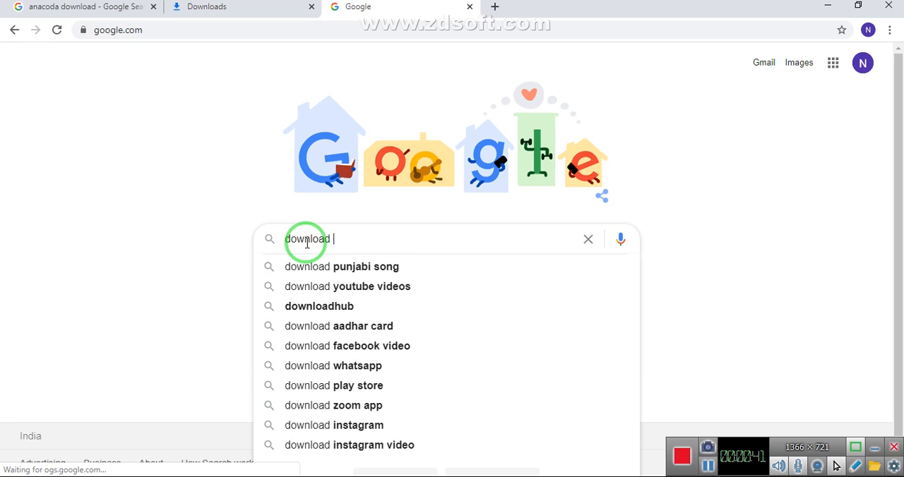
{"action": "type", "text": " anaconda"}
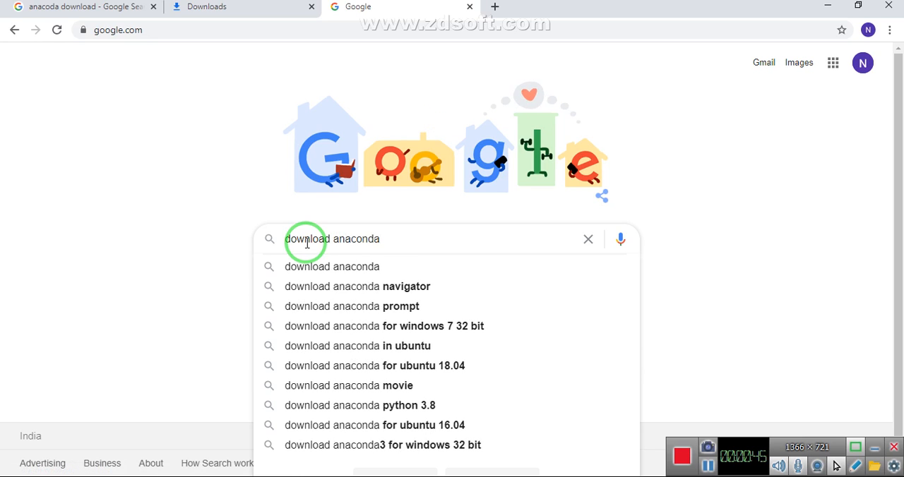
{"action": "key", "text": "Return"}
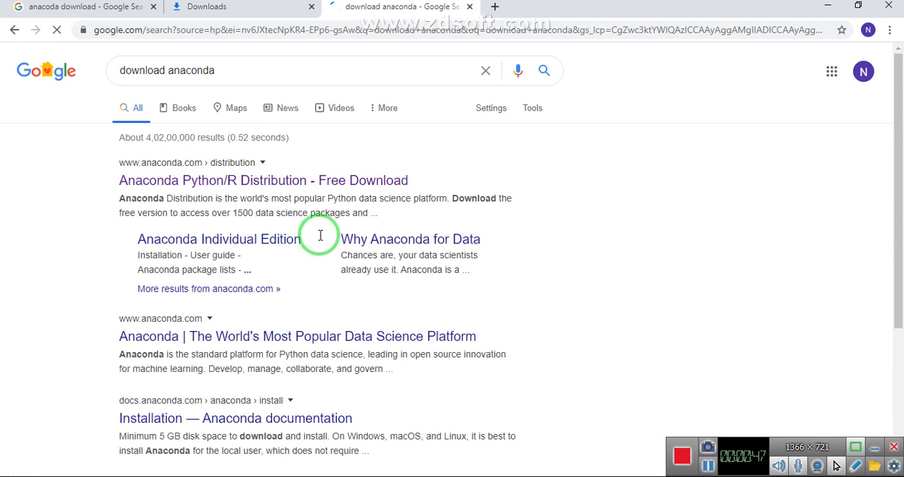
Step: Open the Anaconda Python/R Distribution result in a new tab and go to its Windows installer downloads
{"action": "left_click", "coordinate": [257, 191]}
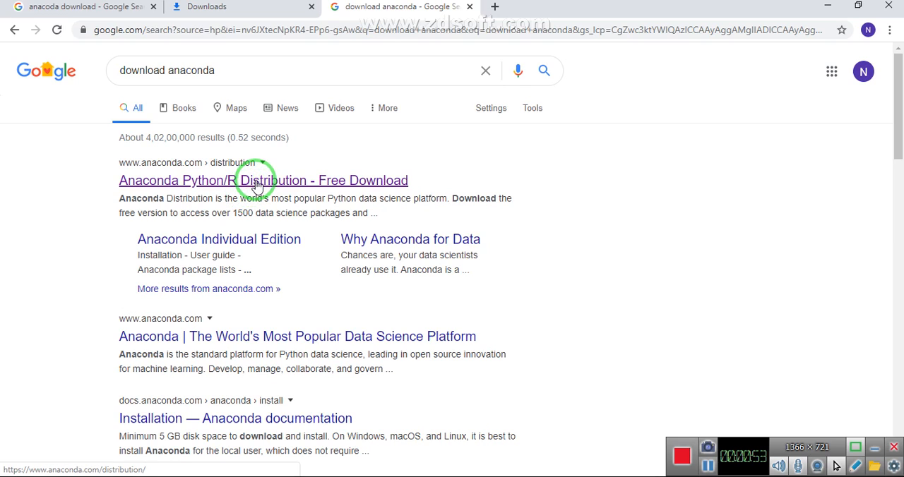
{"action": "right_click", "coordinate": [256, 186]}
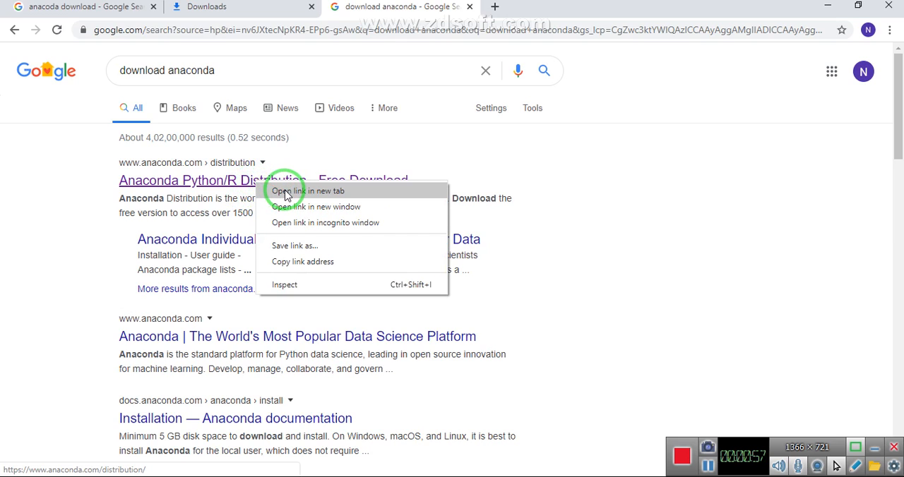
{"action": "left_click", "coordinate": [286, 192]}
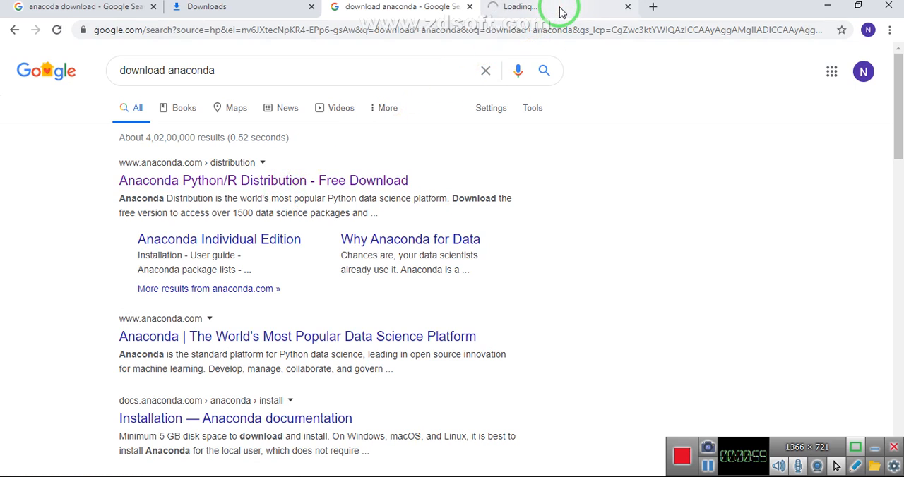
{"action": "left_click", "coordinate": [559, 11]}
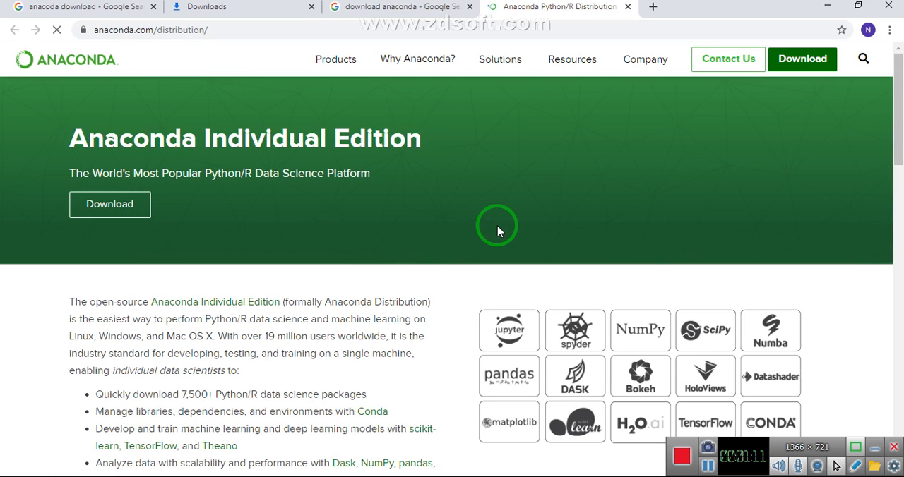
{"action": "scroll", "coordinate": [498, 231], "scroll_direction": "down", "scroll_amount": 3}
{"action": "scroll", "coordinate": [498, 231], "scroll_direction": "down", "scroll_amount": 4}
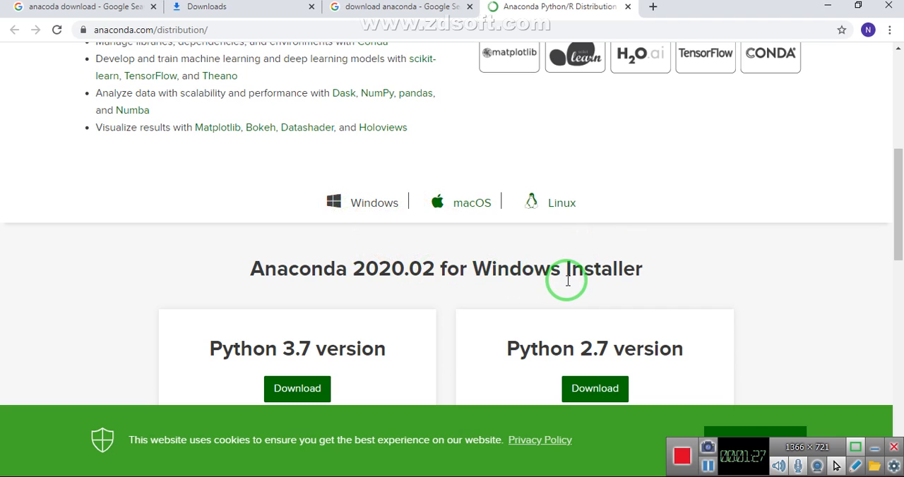
{"action": "left_click_drag", "start_coordinate": [898, 229], "coordinate": [902, 262]}
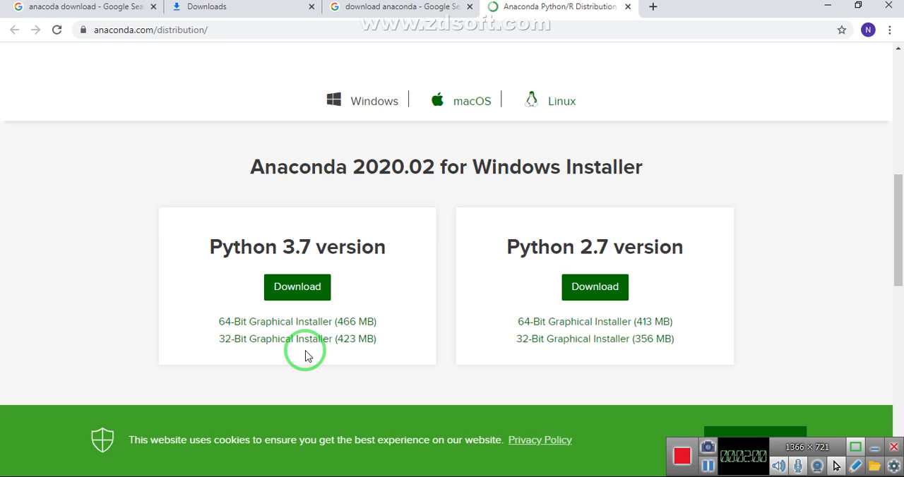
Step: Check the computer's system type in the properties of This PC on the desktop
{"action": "key", "text": "super+d"}
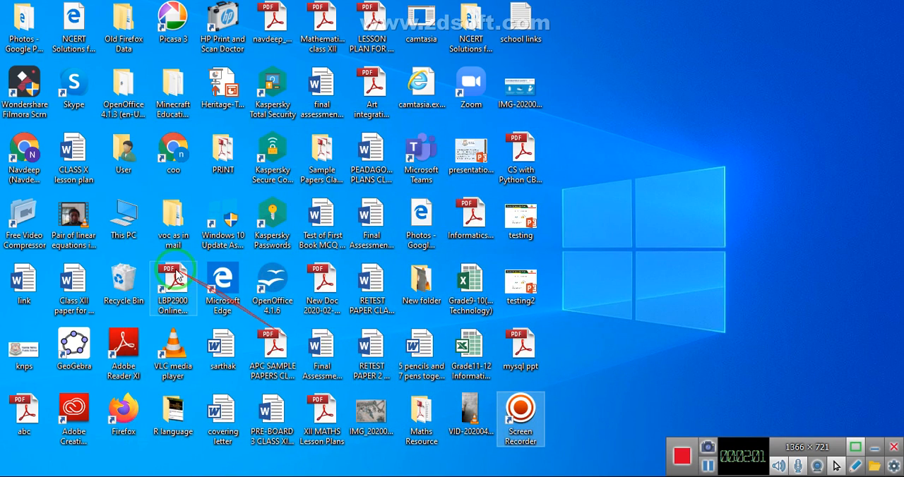
{"action": "right_click", "coordinate": [128, 216]}
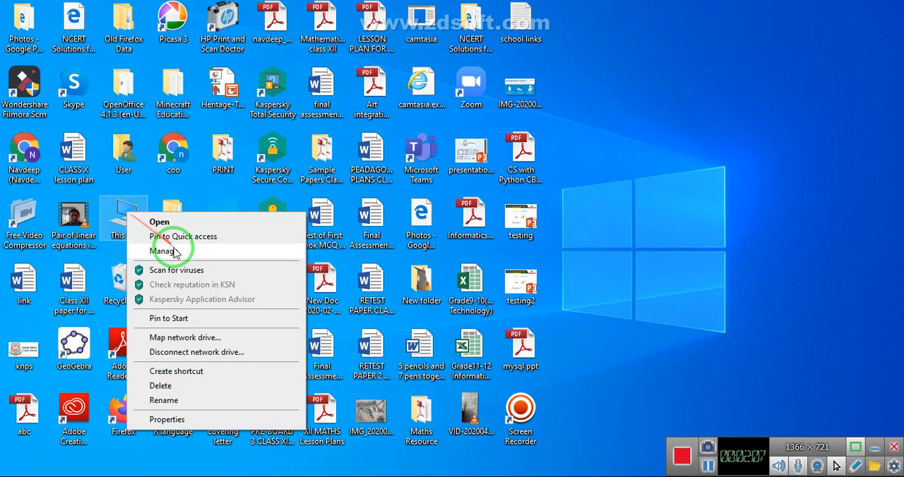
{"action": "left_click", "coordinate": [169, 419]}
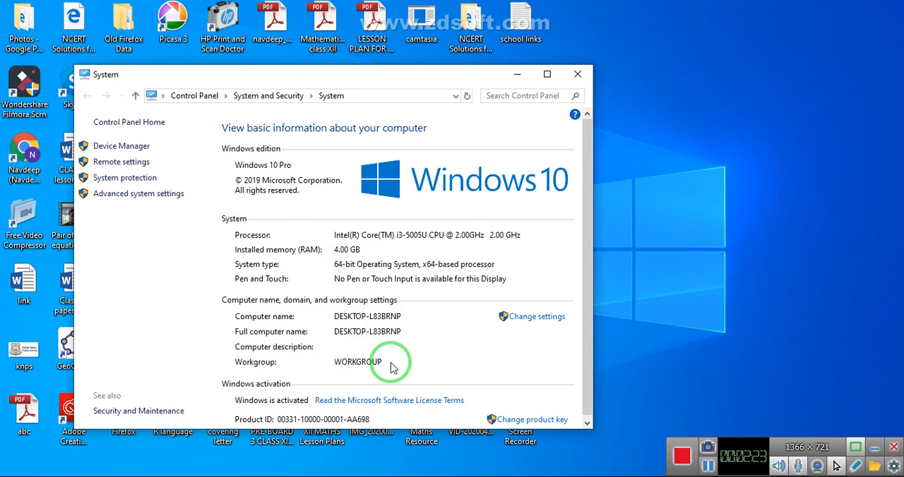
Step: Return to the Anaconda page in Chrome and download the 64-Bit Graphical Installer for Python 3.7
{"action": "key", "text": "alt+Tab"}
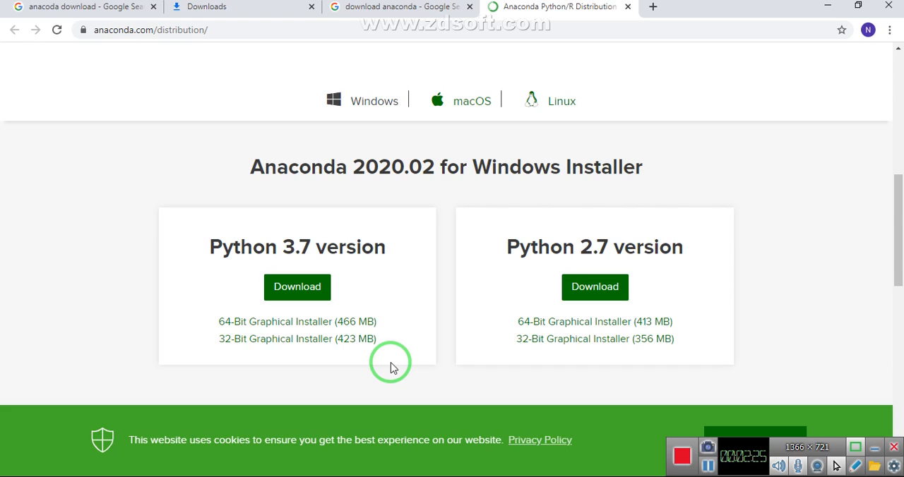
{"action": "left_click", "coordinate": [303, 324]}
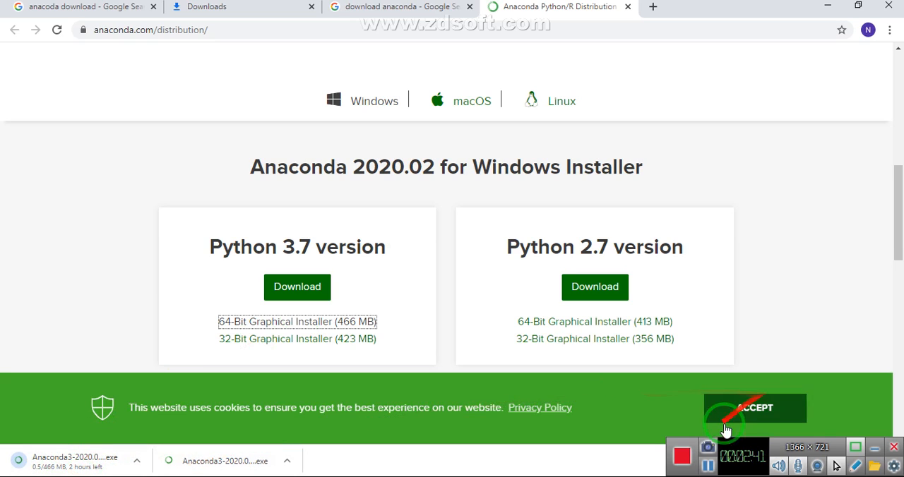
{"action": "left_click", "coordinate": [712, 467]}
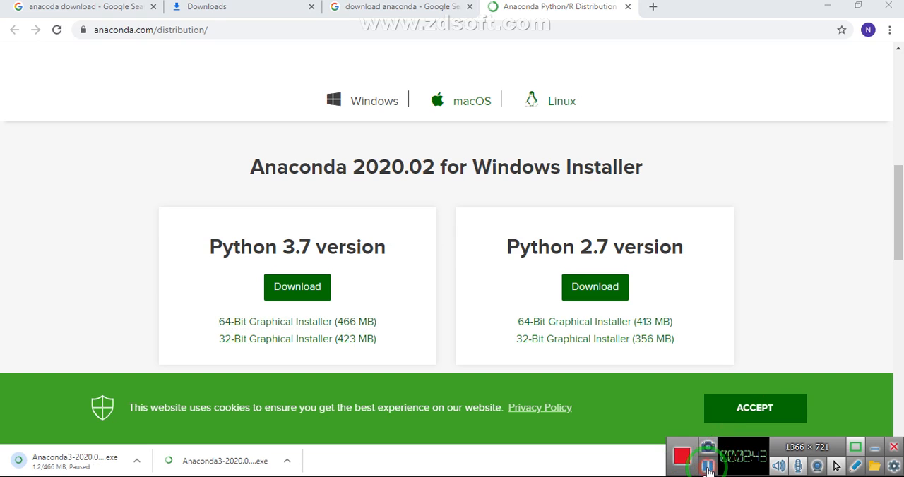
Step: Switch to the anaconda folder in File Explorer and run the Anaconda3-2020.02-Windows-x86_64 (1) installer
{"action": "left_click", "coordinate": [286, 462]}
{"action": "left_click", "coordinate": [305, 416]}
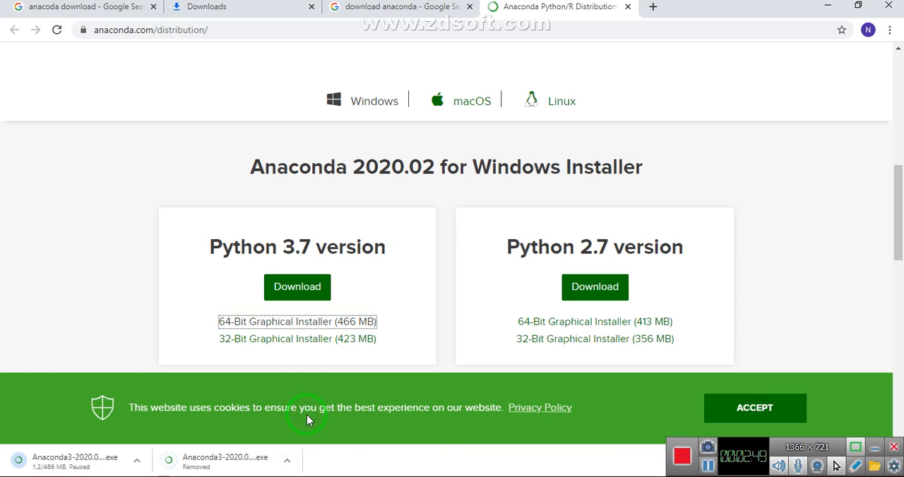
{"action": "mouse_move", "coordinate": [410, 476]}
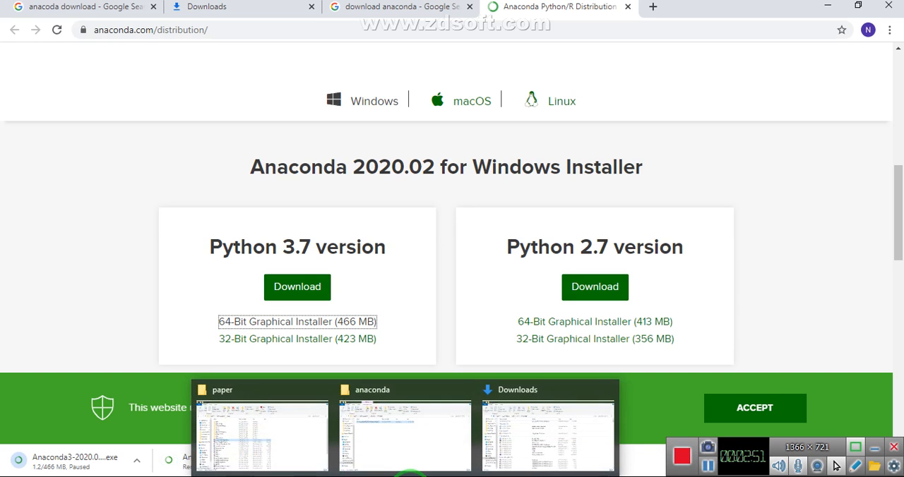
{"action": "left_click", "coordinate": [414, 444]}
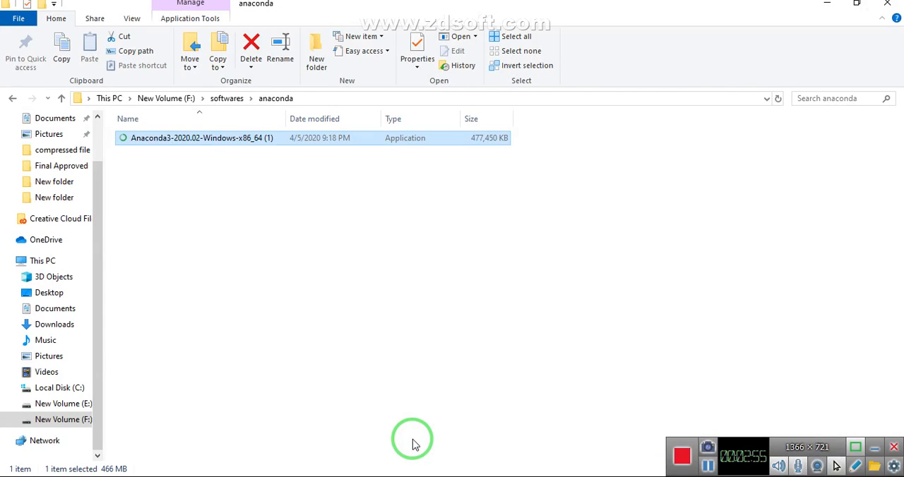
{"action": "double_click", "coordinate": [272, 141]}
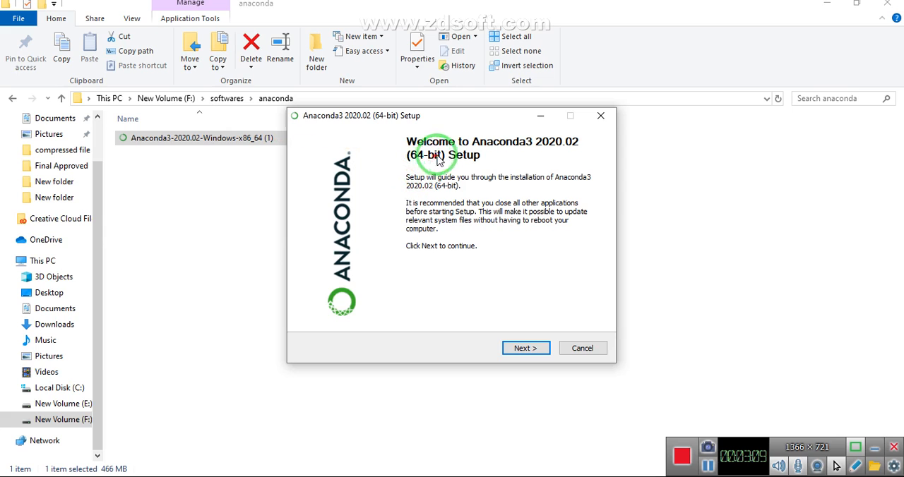
Step: Start the Anaconda3 setup, accept the license agreement and choose installation for All Users
{"action": "left_click", "coordinate": [526, 350]}
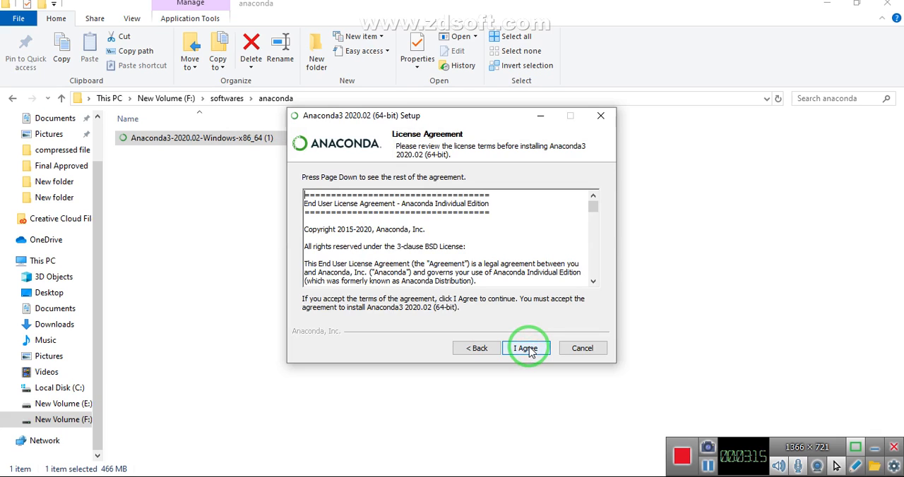
{"action": "left_click", "coordinate": [530, 350]}
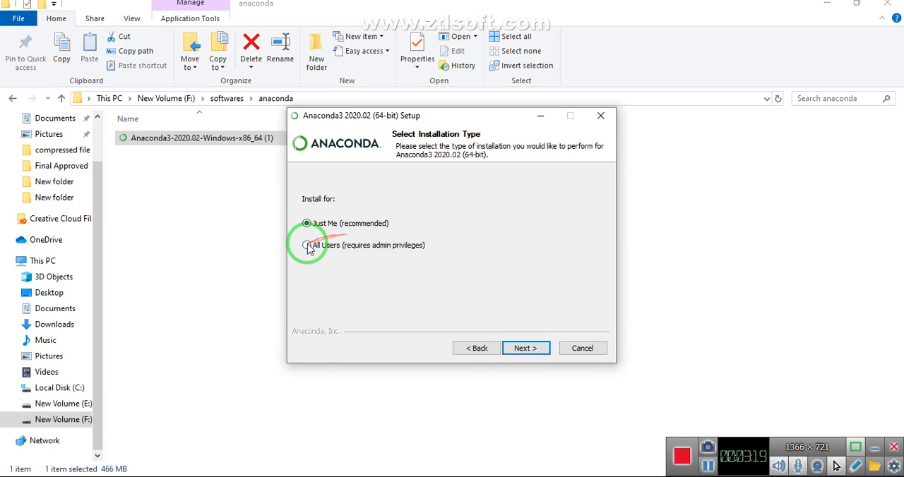
{"action": "left_click", "coordinate": [315, 247]}
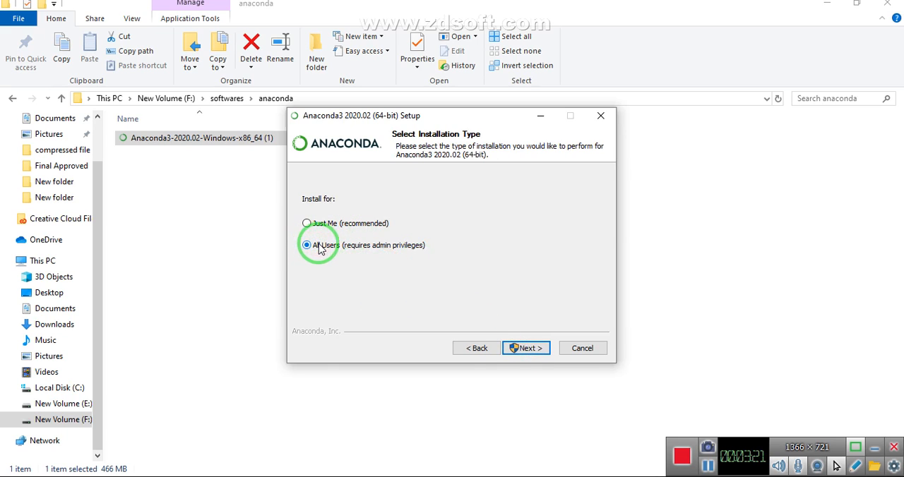
{"action": "left_click", "coordinate": [531, 349]}
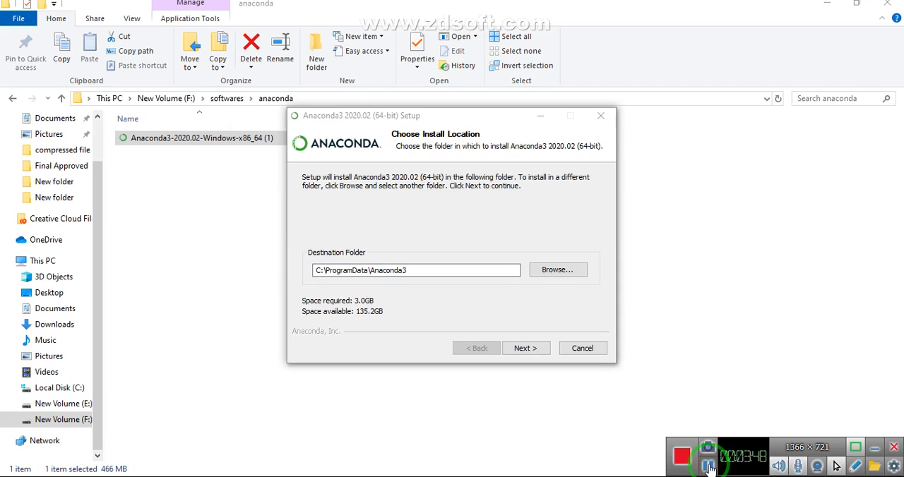
Step: Install Anaconda3 into C:\ProgramData\Anaconda3, registered as the system Python 3.7, and show the installation details
{"action": "left_click", "coordinate": [522, 350]}
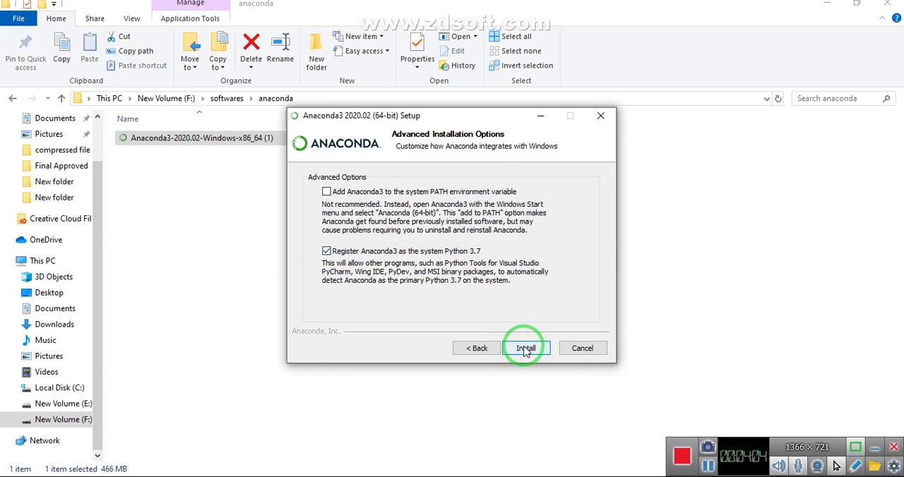
{"action": "left_click", "coordinate": [526, 349]}
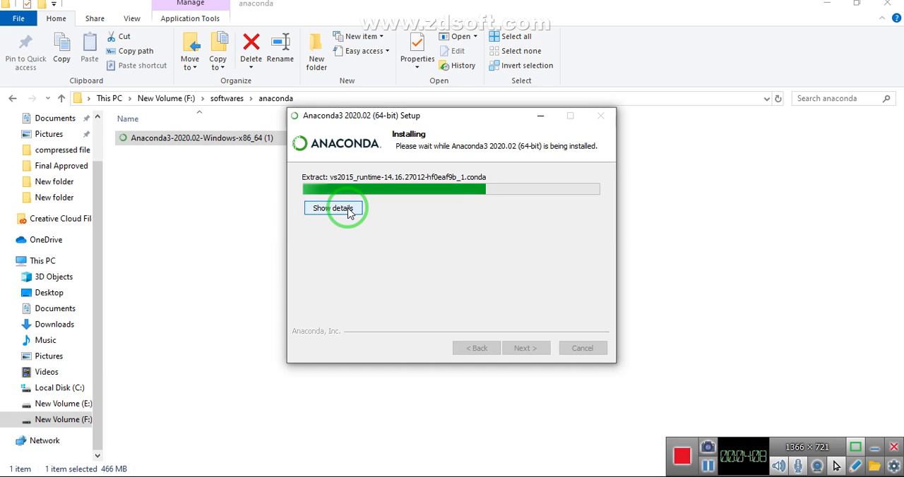
{"action": "left_click", "coordinate": [349, 211]}
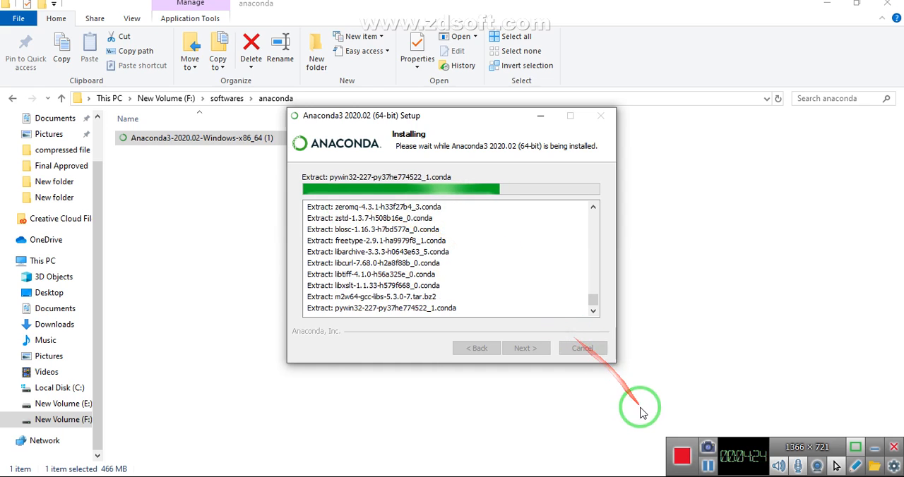
{"action": "left_click", "coordinate": [709, 467]}
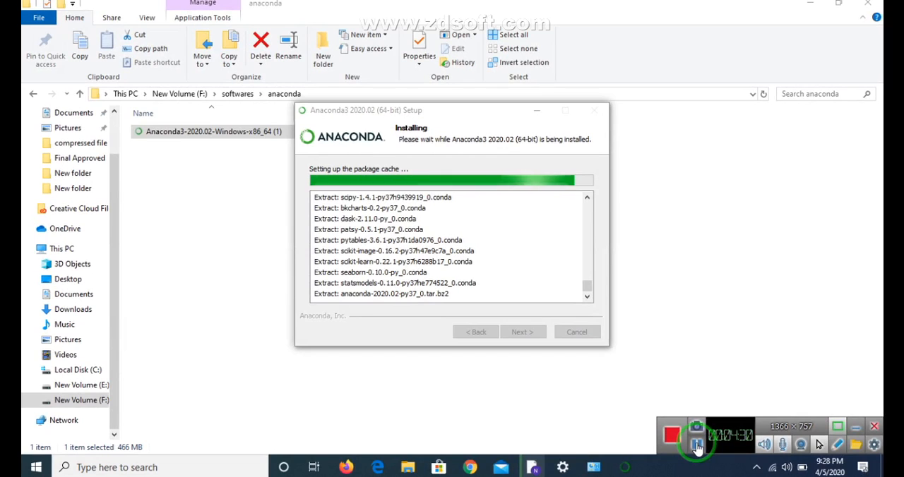
{"action": "left_click", "coordinate": [696, 446]}
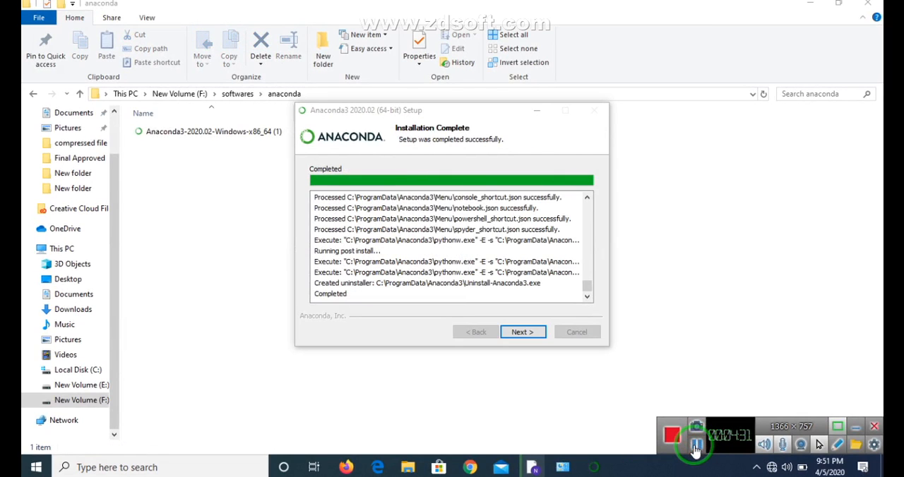
Step: Finish the Anaconda3 setup, keeping the tutorial and Learn More About Anaconda options enabled
{"action": "left_click", "coordinate": [523, 332]}
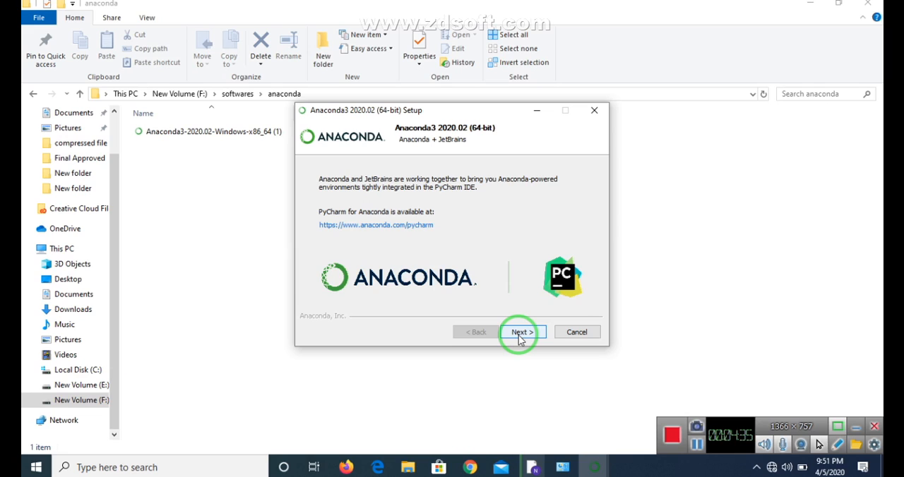
{"action": "left_click", "coordinate": [519, 336]}
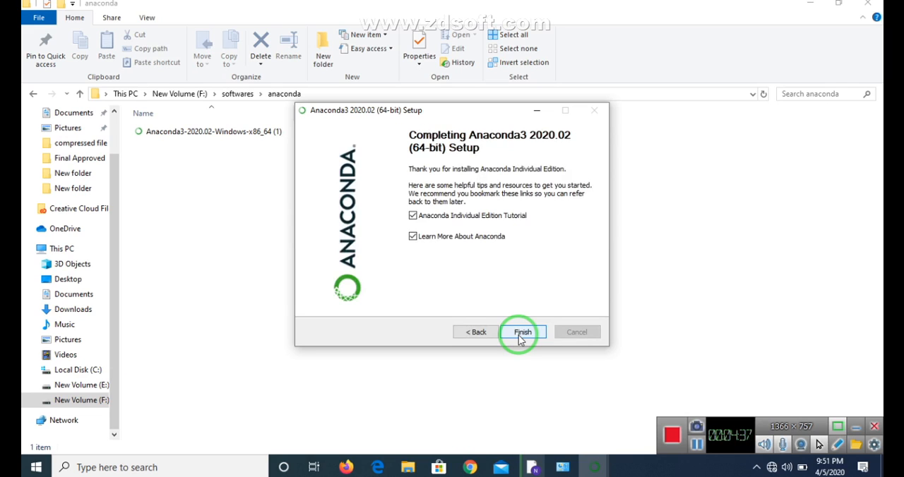
{"action": "left_click", "coordinate": [519, 337]}
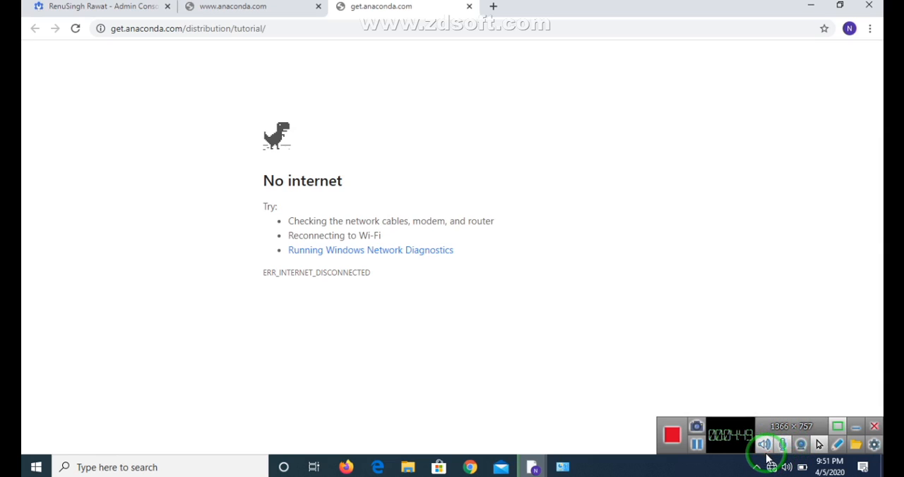
{"action": "left_click", "coordinate": [699, 447]}
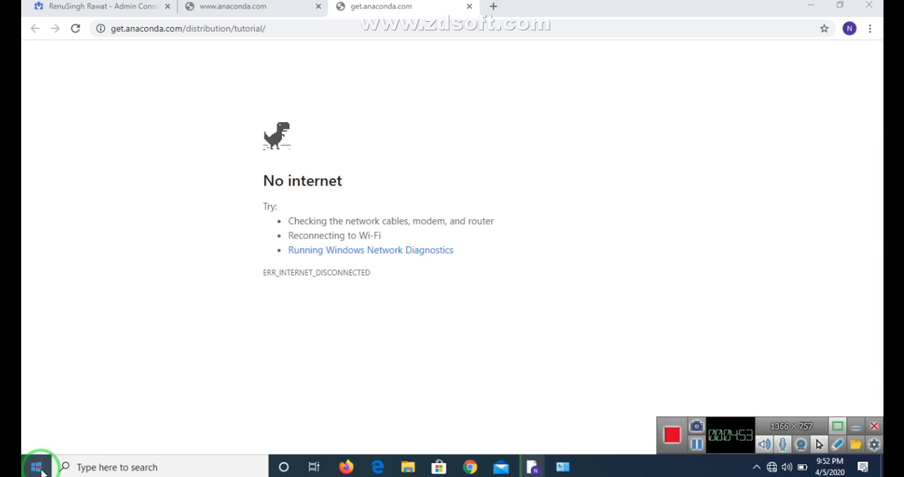
Step: Search Windows for "juyp", launch Jupyter Notebook (Anaconda3) and minimize its console window
{"action": "left_click", "coordinate": [78, 467]}
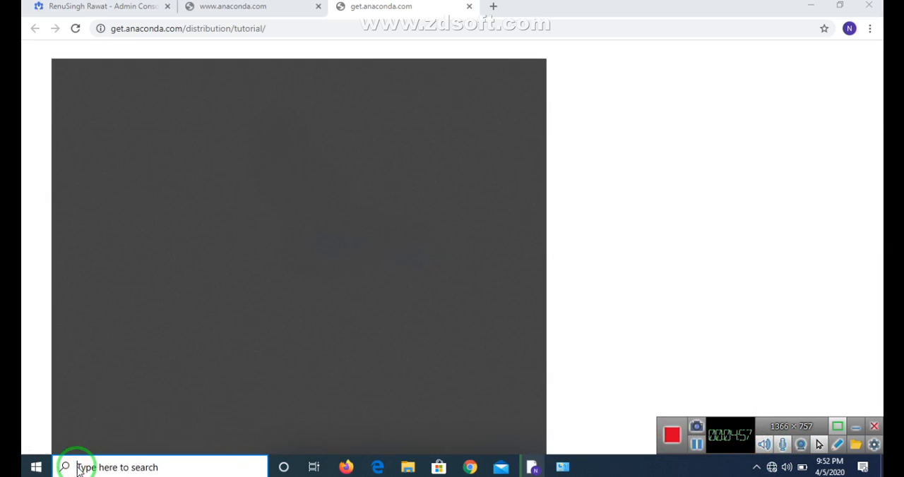
{"action": "type", "text": "ju"}
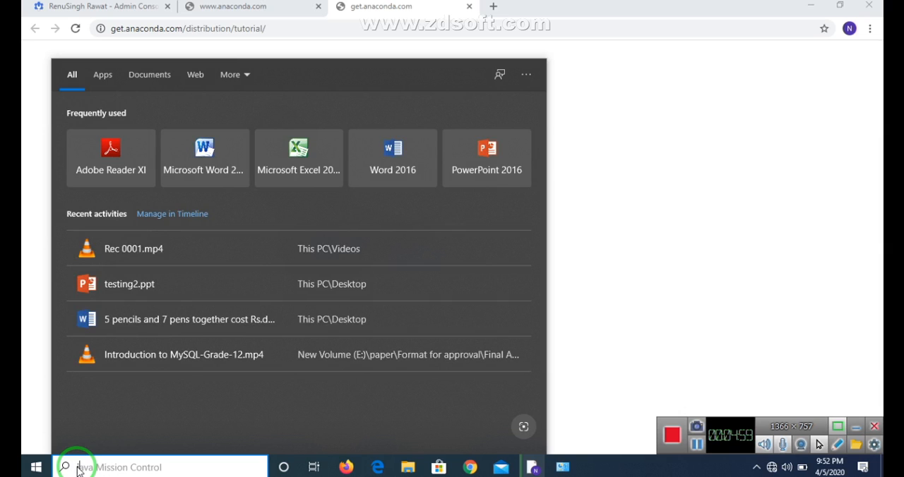
{"action": "type", "text": "yp"}
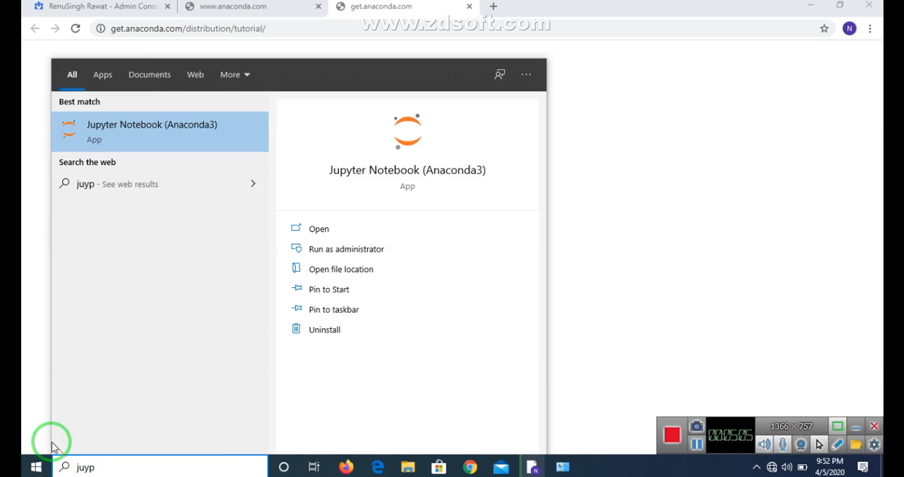
{"action": "left_click", "coordinate": [185, 130]}
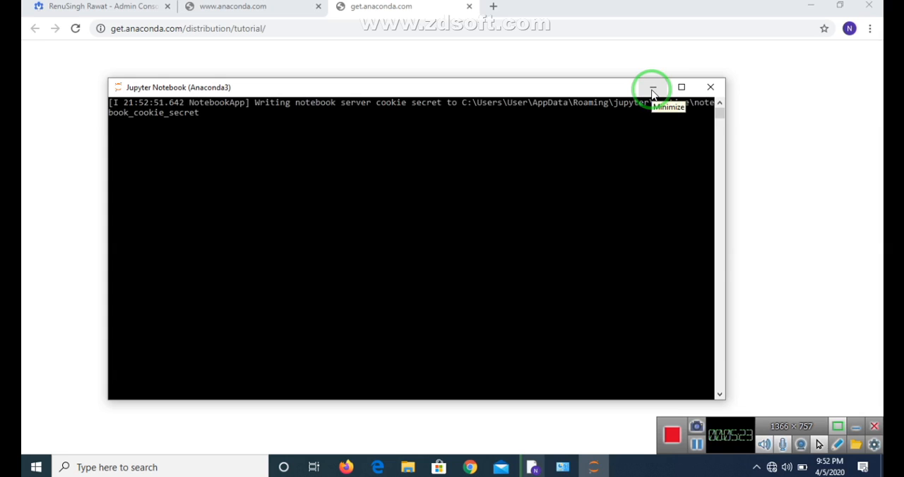
{"action": "left_click", "coordinate": [653, 89]}
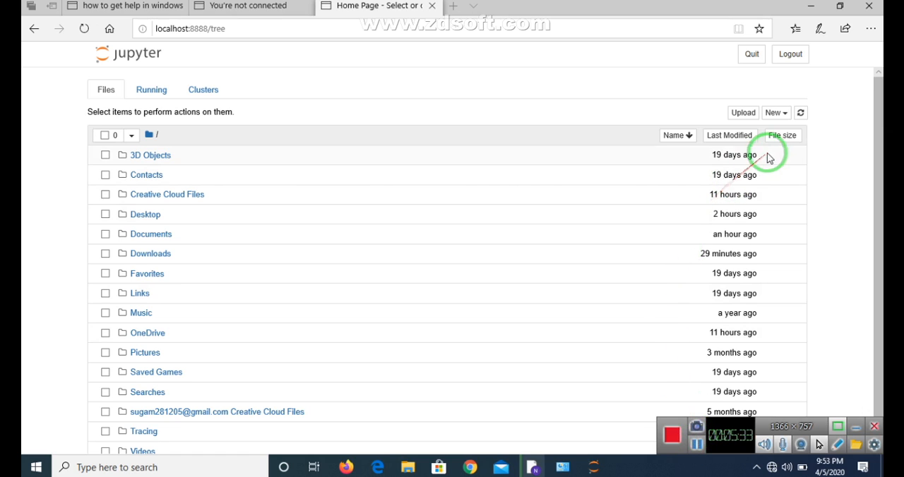
Step: Create a new Python 3 notebook and run a cell containing import numpy as np, a=np.arange(10) and print(a)
{"action": "left_click", "coordinate": [776, 114]}
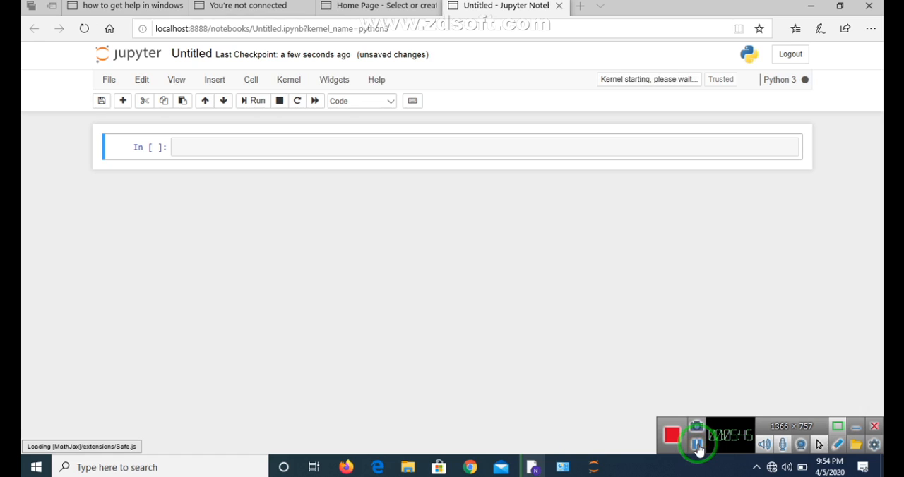
{"action": "left_click", "coordinate": [249, 145]}
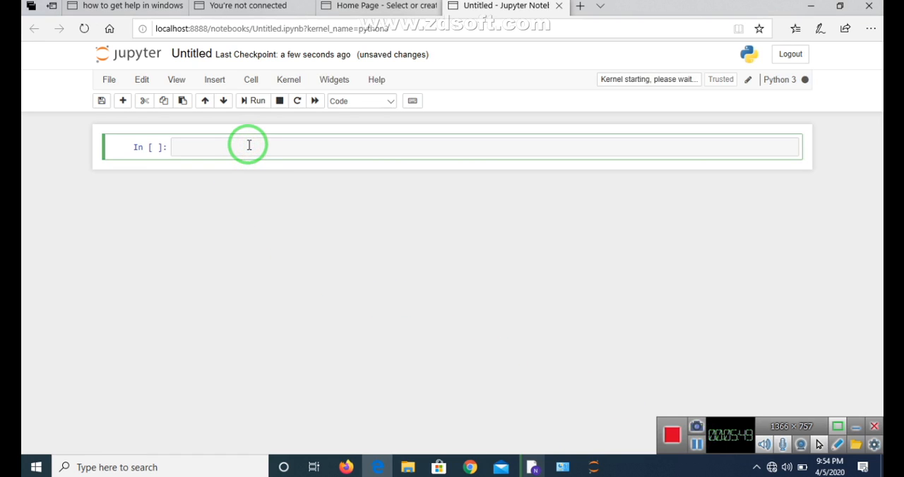
{"action": "type", "text": "import numpy as np"}
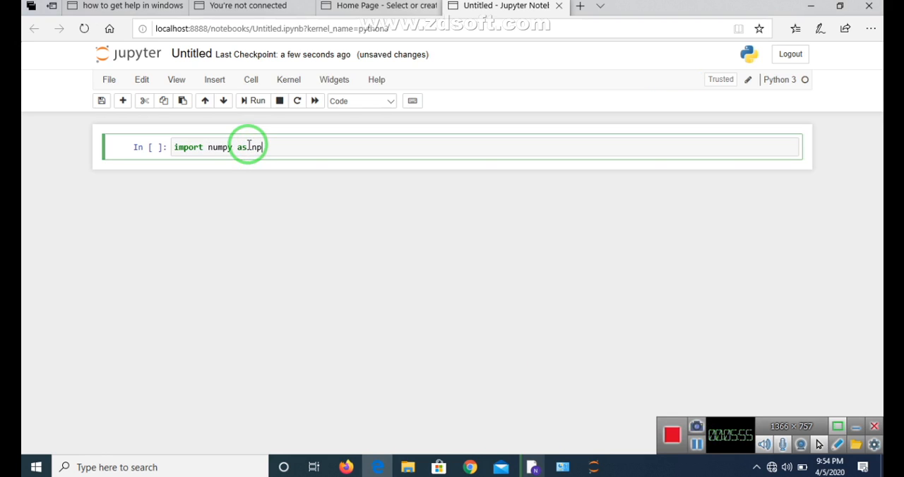
{"action": "key", "text": "Return"}
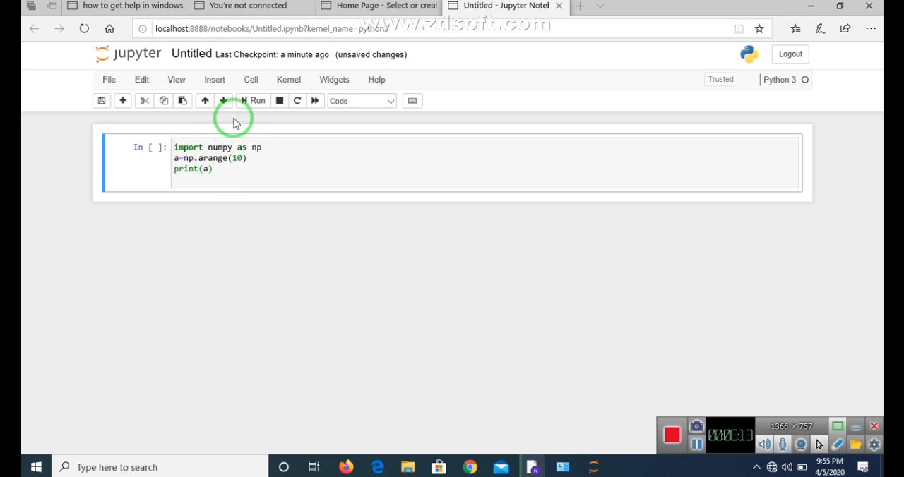
{"action": "left_click", "coordinate": [255, 104]}
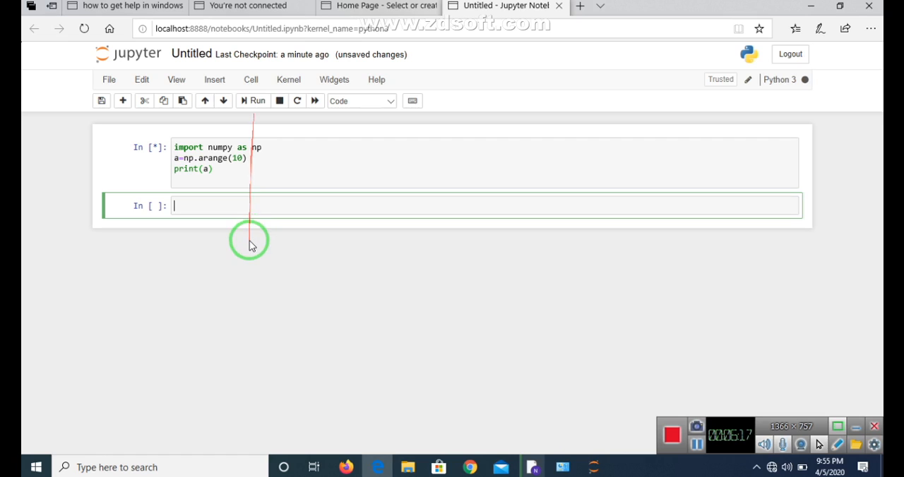